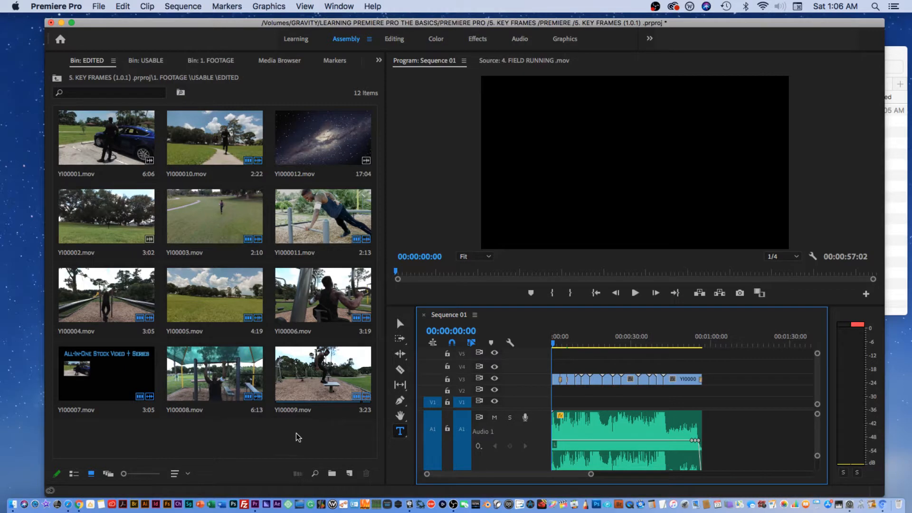
- Create a 1920 × 1080 adjustment layer at 24.00 fps with square pixels in the EDITED bin
{"action": "right_click", "coordinate": [301, 438]}
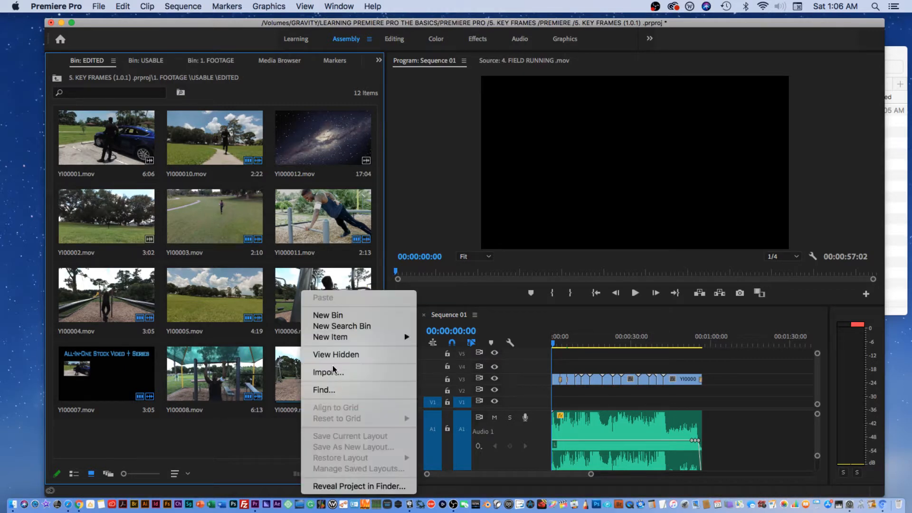
{"action": "mouse_move", "coordinate": [342, 337]}
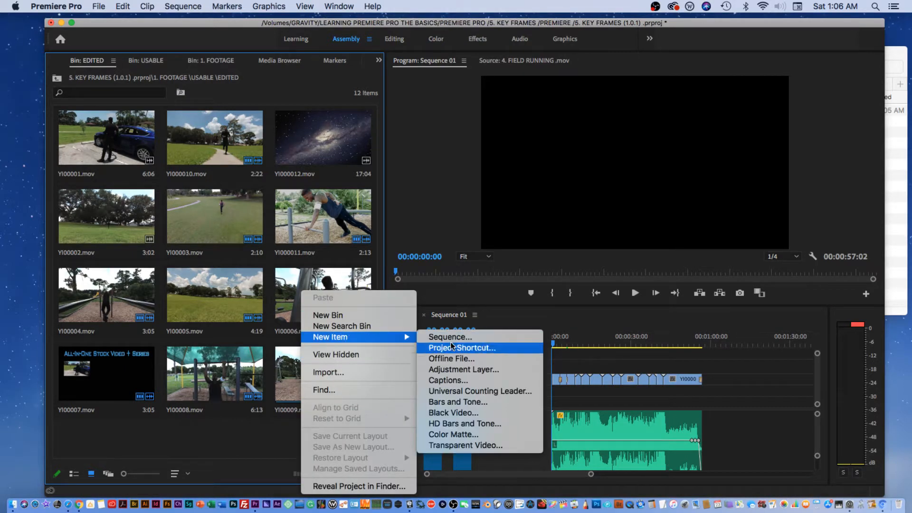
{"action": "left_click", "coordinate": [459, 370]}
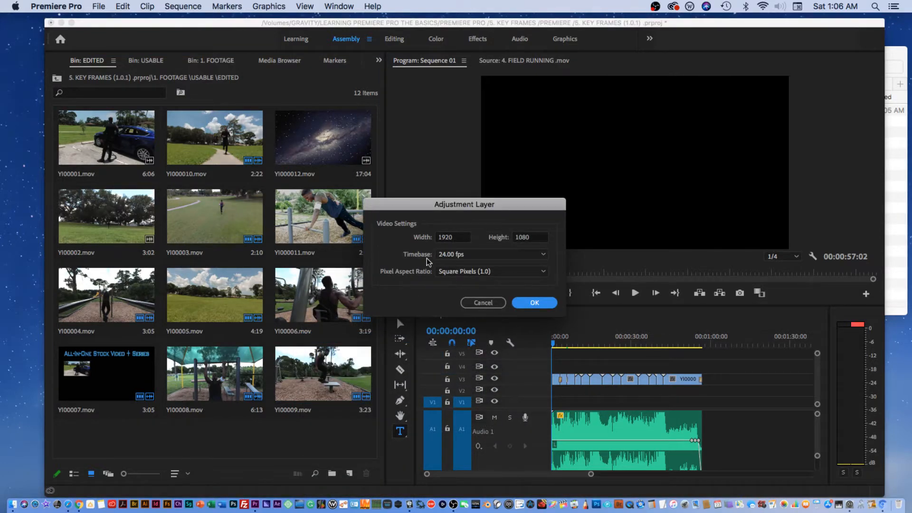
{"action": "left_click", "coordinate": [531, 304]}
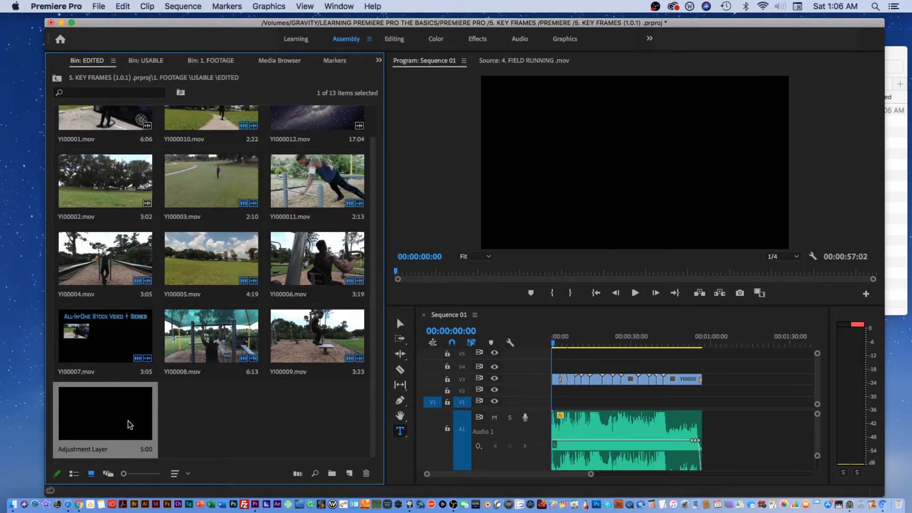
- Place the adjustment layer on track V4 from the sequence start over most clips, and move the playhead to 00:00:07:18
{"action": "left_click_drag", "start_coordinate": [115, 410], "coordinate": [562, 342]}
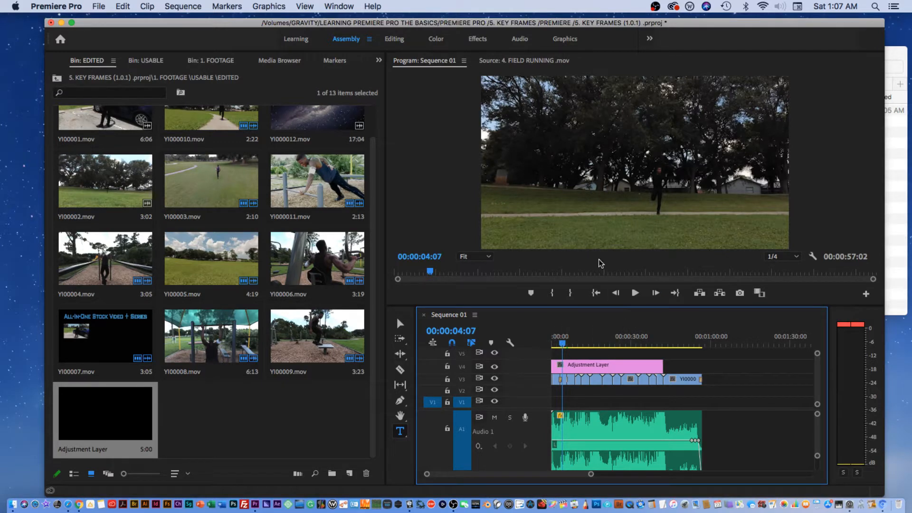
{"action": "mouse_move", "coordinate": [567, 346]}
{"action": "left_mouse_down"}
{"action": "mouse_move", "coordinate": [552, 343]}
{"action": "mouse_move", "coordinate": [600, 345]}
{"action": "mouse_move", "coordinate": [572, 346]}
{"action": "left_mouse_up"}
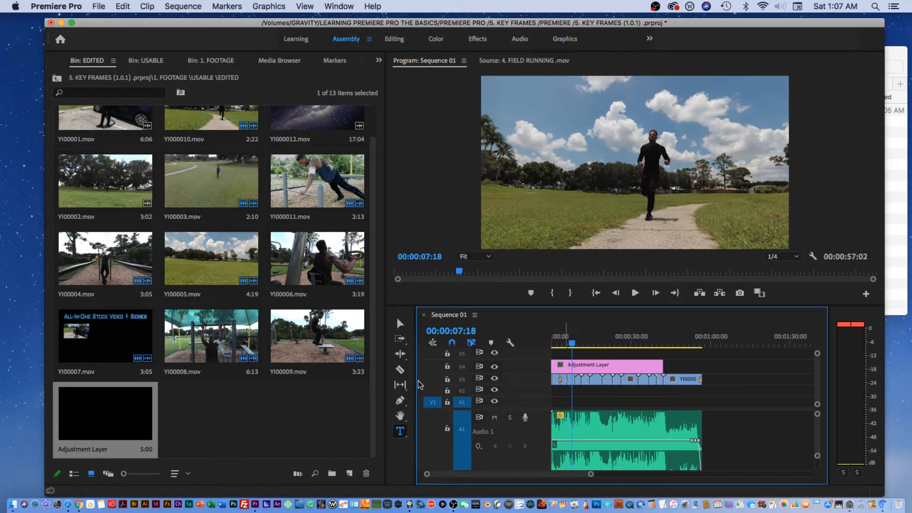
- Switch to the Color workspace and bring up the Lumetri Scopes
{"action": "left_click", "coordinate": [434, 39]}
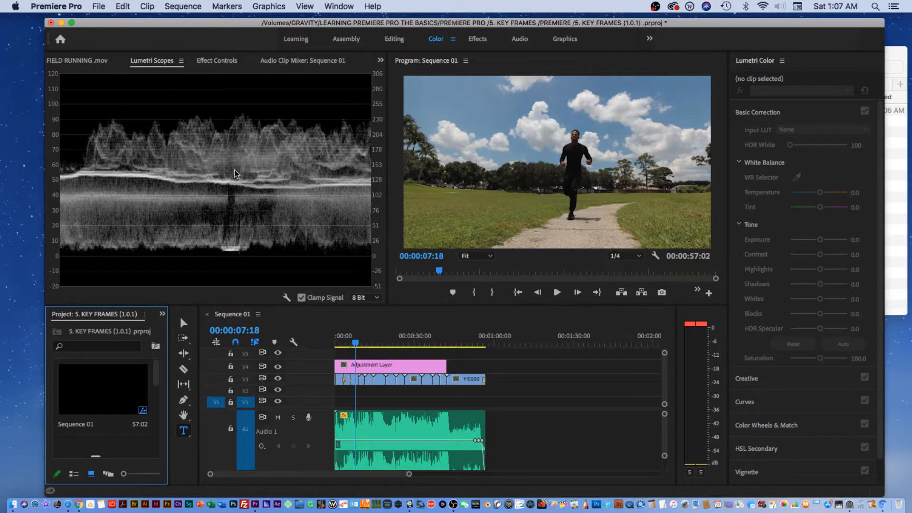
{"action": "left_click", "coordinate": [181, 61]}
{"action": "left_click", "coordinate": [155, 60]}
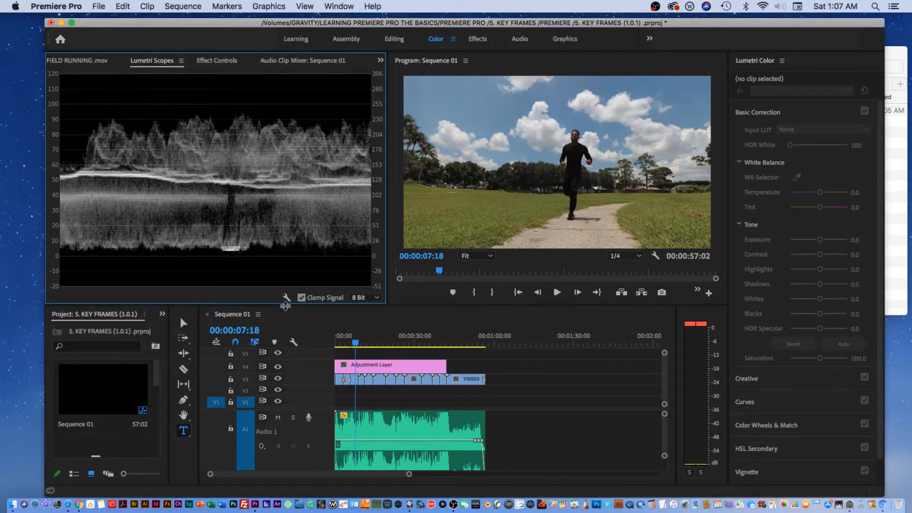
- Review the preset and waveform type options available for the Lumetri Scopes
{"action": "left_click", "coordinate": [286, 298]}
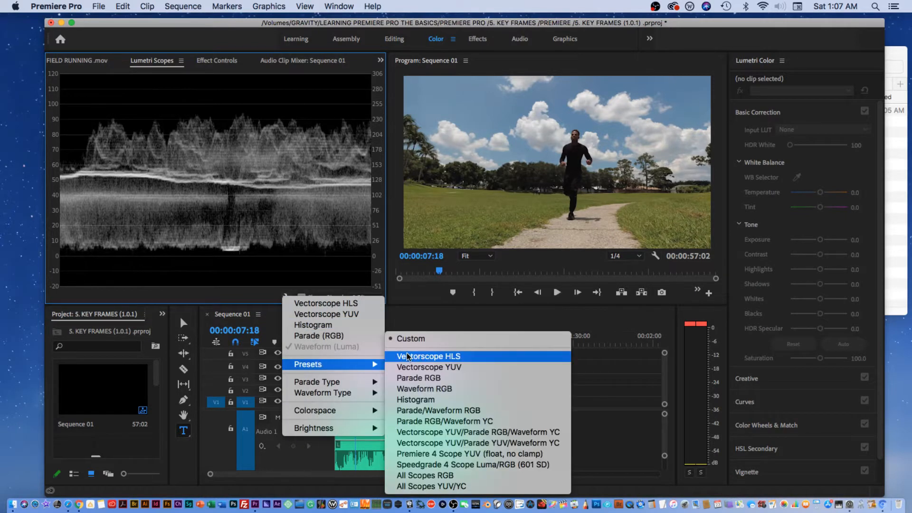
{"action": "mouse_move", "coordinate": [336, 392]}
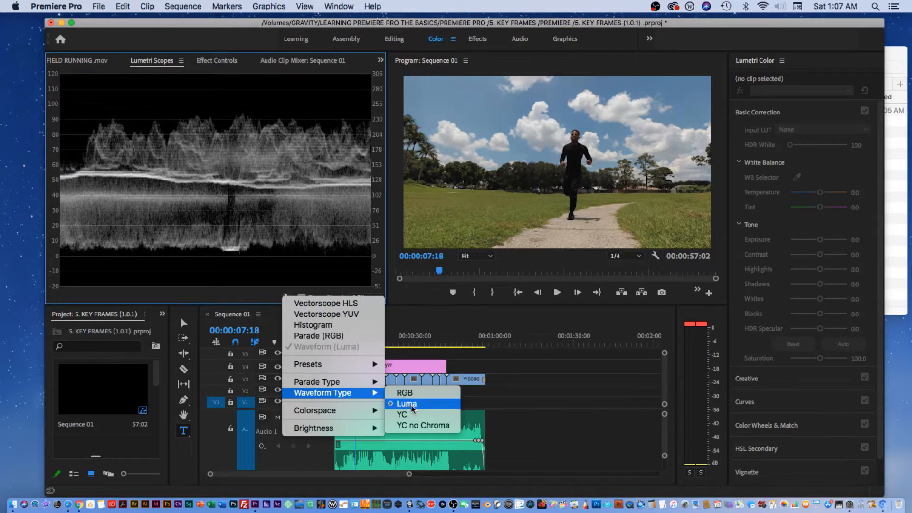
{"action": "mouse_move", "coordinate": [341, 366]}
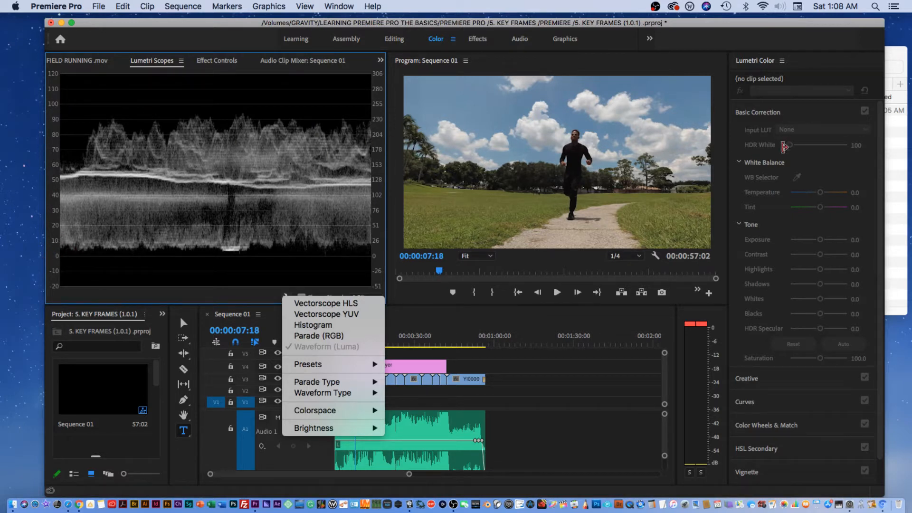
{"action": "key", "text": "Down"}
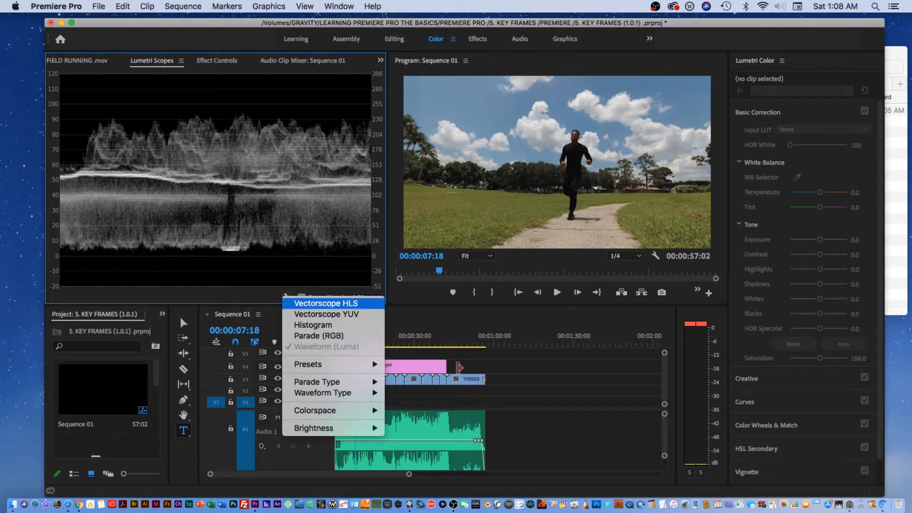
{"action": "left_click", "coordinate": [551, 372]}
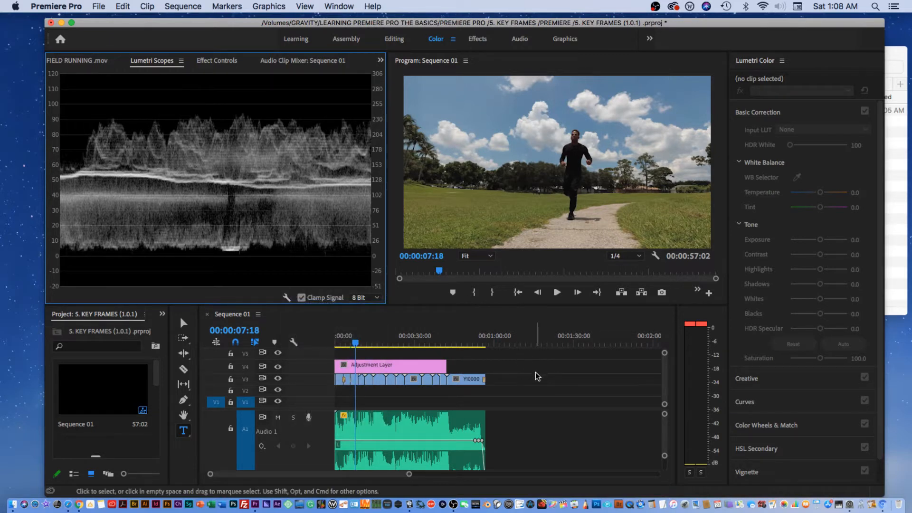
{"action": "left_click", "coordinate": [530, 373]}
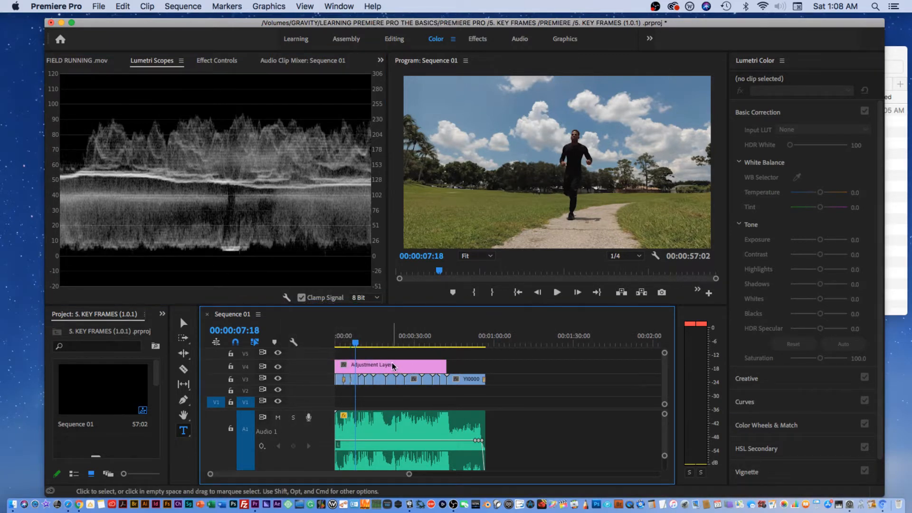
{"action": "left_click", "coordinate": [348, 367]}
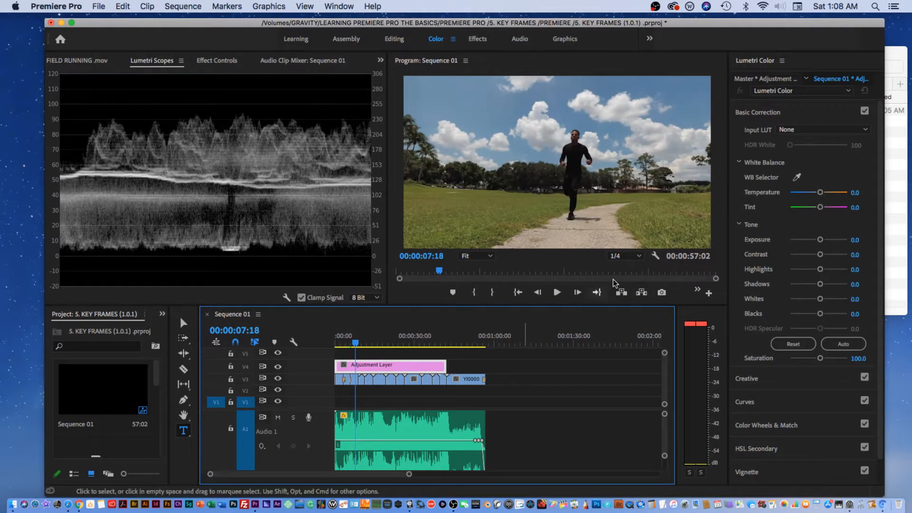
{"action": "left_click", "coordinate": [590, 360]}
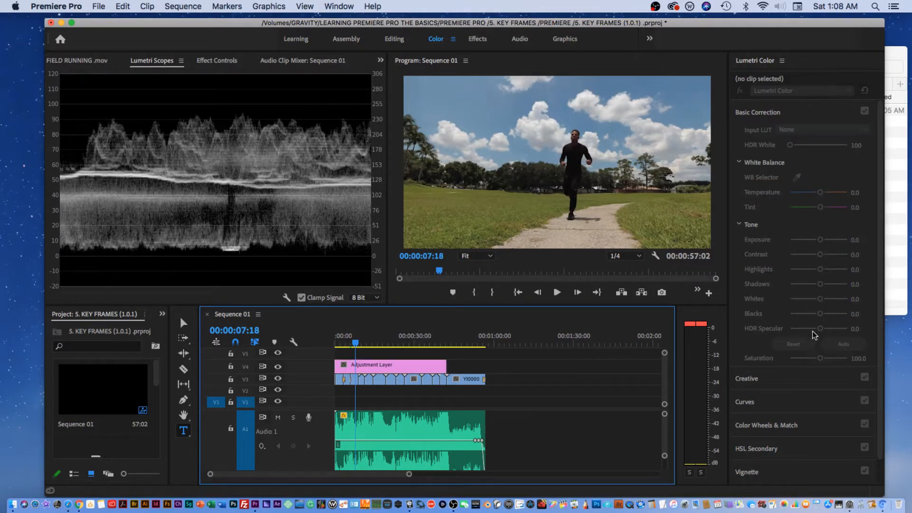
- With the car shot at 00:00:00:21 in view, set the adjustment layer's Highlights to 86.1, Exposure to 1.6 and Contrast to -40.6
{"action": "left_click", "coordinate": [389, 366]}
{"action": "left_click", "coordinate": [355, 344]}
{"action": "left_click_drag", "start_coordinate": [356, 346], "coordinate": [334, 341]}
{"action": "key", "text": "space"}
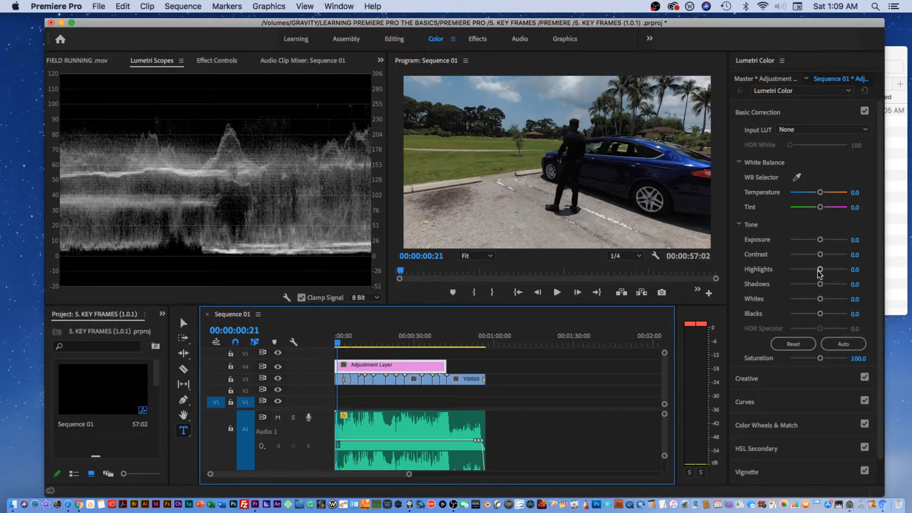
{"action": "left_click_drag", "start_coordinate": [820, 274], "coordinate": [844, 269]}
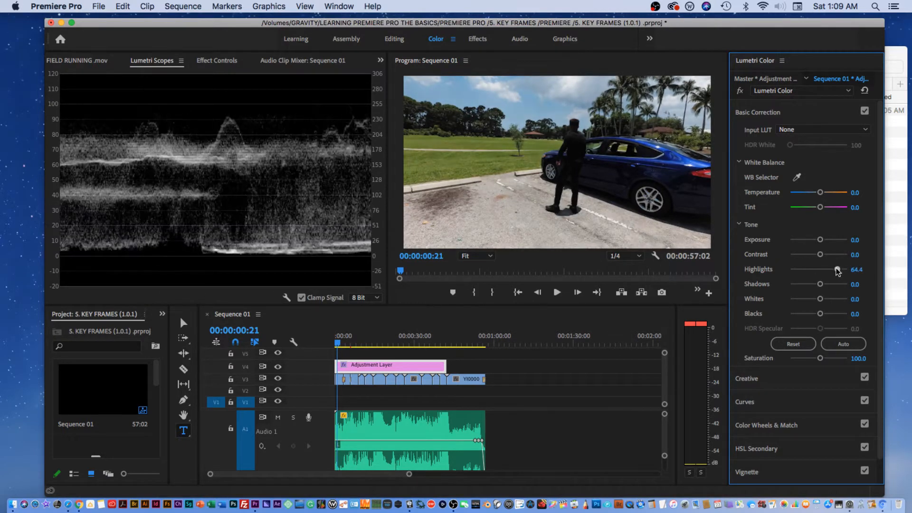
{"action": "left_click_drag", "start_coordinate": [827, 239], "coordinate": [829, 240]}
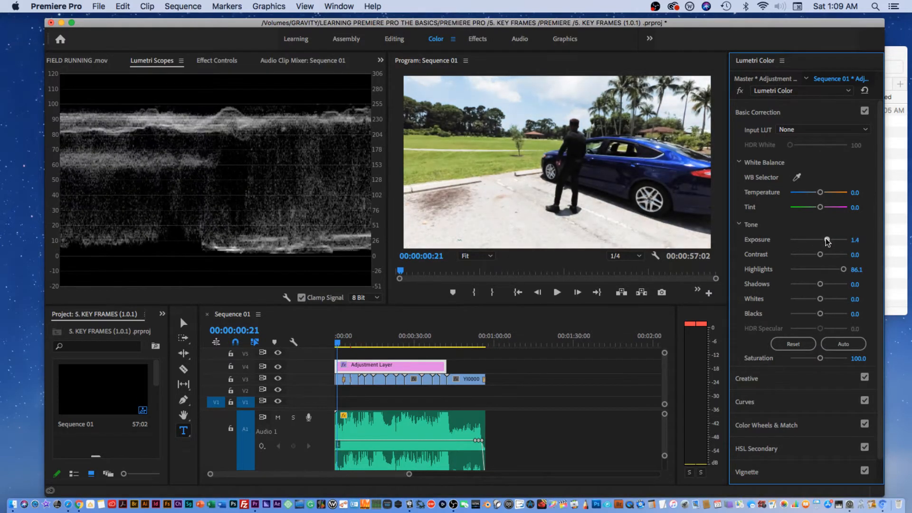
{"action": "left_click_drag", "start_coordinate": [829, 240], "coordinate": [828, 239]}
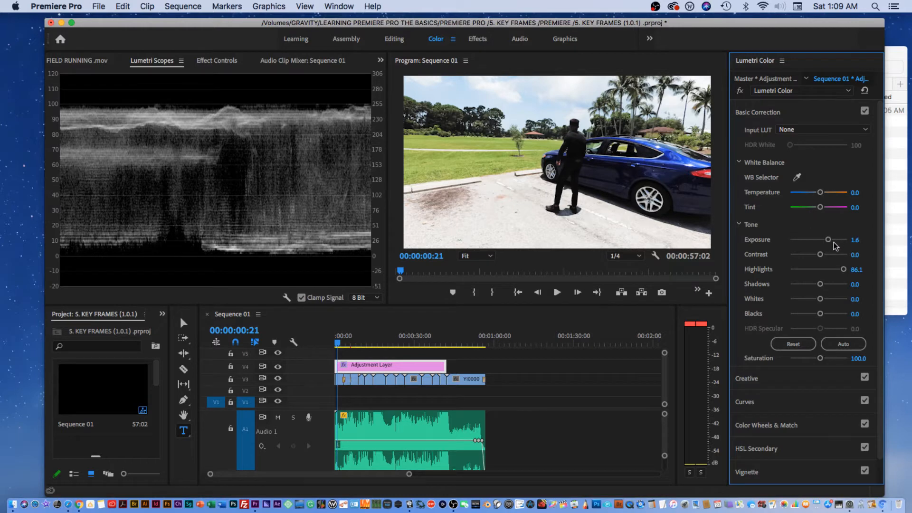
{"action": "left_click_drag", "start_coordinate": [821, 255], "coordinate": [807, 255]}
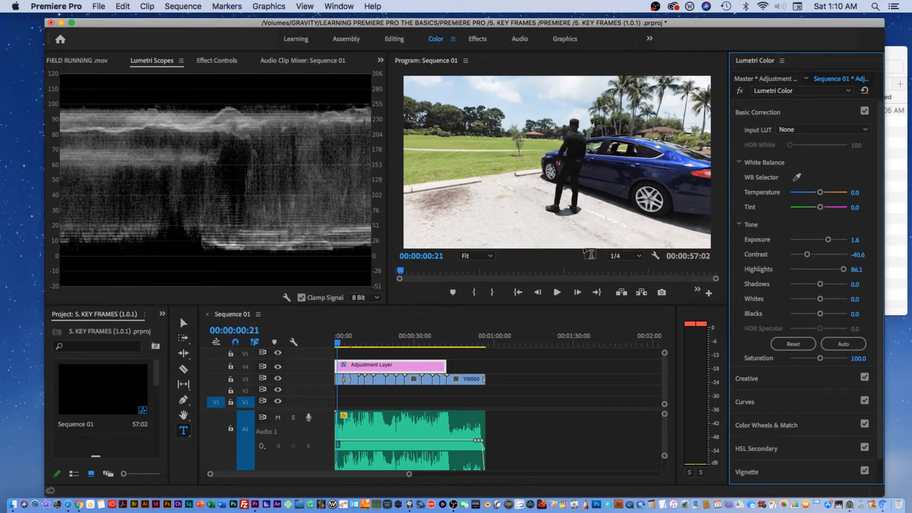
- Enlarge the Program monitor by making the timeline shorter and the scopes panel narrower
{"action": "left_click_drag", "start_coordinate": [606, 313], "coordinate": [606, 382]}
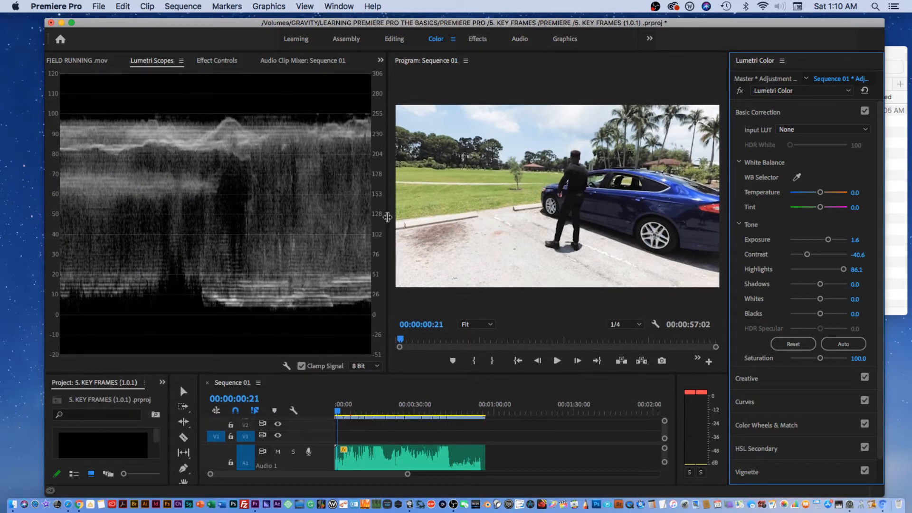
{"action": "left_click_drag", "start_coordinate": [391, 219], "coordinate": [387, 216]}
{"action": "mouse_move", "coordinate": [305, 216]}
{"action": "left_mouse_down"}
{"action": "mouse_move", "coordinate": [296, 217]}
{"action": "mouse_move", "coordinate": [307, 217]}
{"action": "left_mouse_up"}
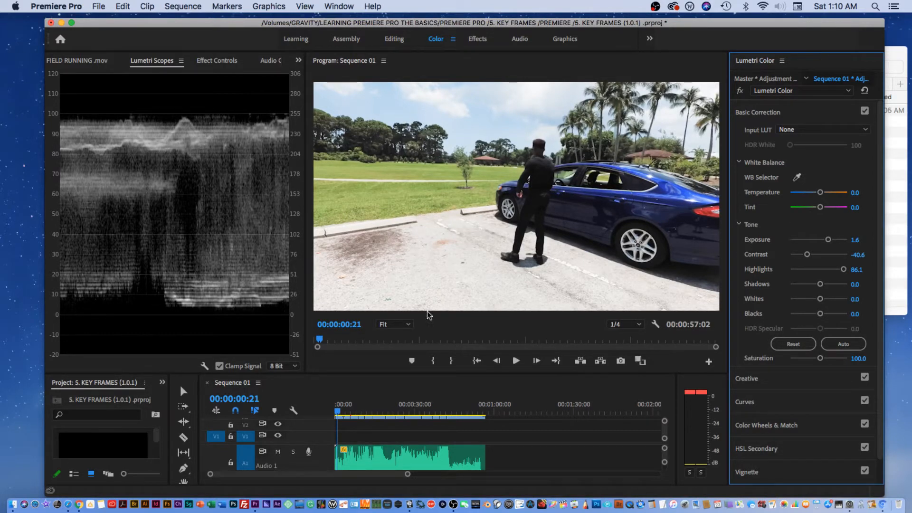
- Compare the stretching shot at 00:00:05:04 with and without the correction by disabling and re-enabling the adjustment layer
{"action": "left_click_drag", "start_coordinate": [340, 412], "coordinate": [352, 411]}
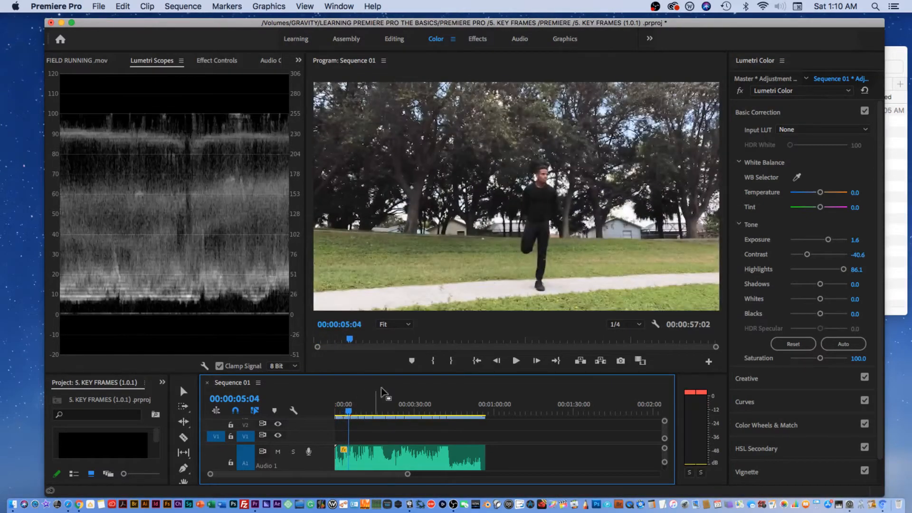
{"action": "scroll", "coordinate": [555, 434], "scroll_direction": "up", "scroll_amount": 1}
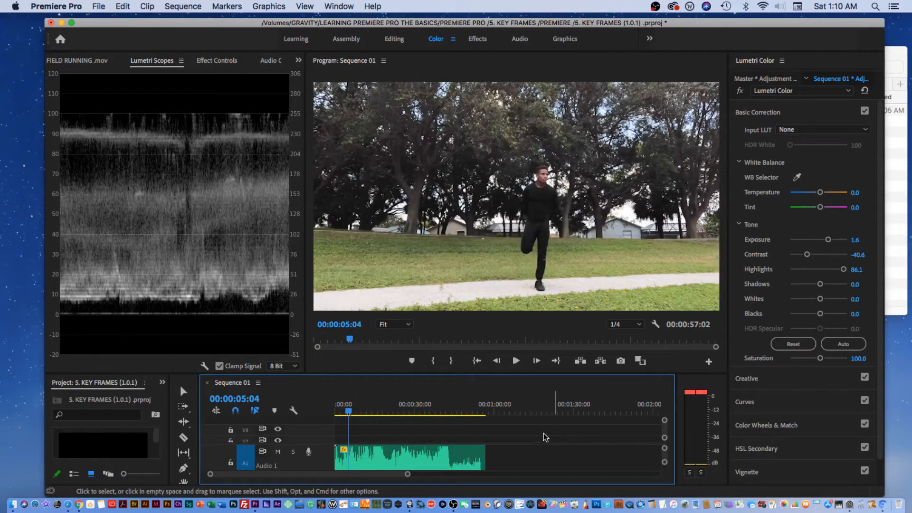
{"action": "scroll", "coordinate": [546, 437], "scroll_direction": "down", "scroll_amount": 3}
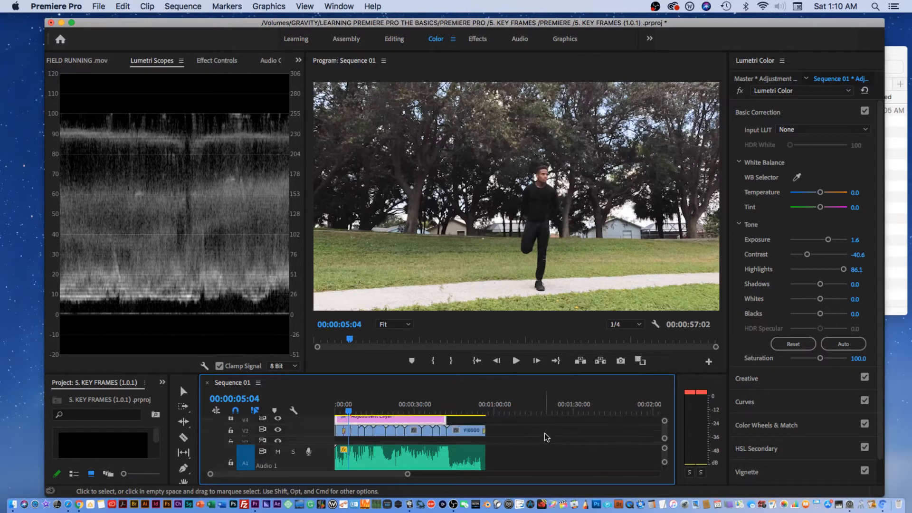
{"action": "right_click", "coordinate": [430, 425]}
{"action": "scroll", "coordinate": [456, 434], "scroll_direction": "down", "scroll_amount": 5}
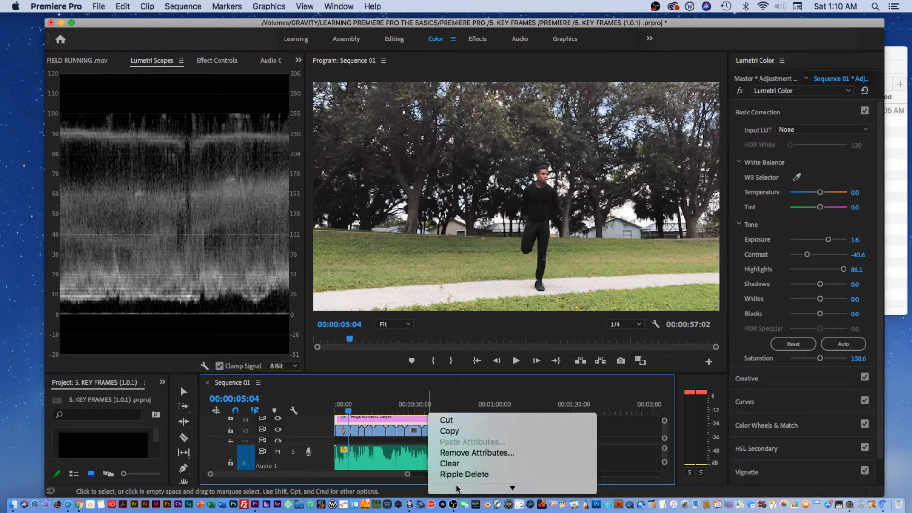
{"action": "left_click", "coordinate": [452, 412]}
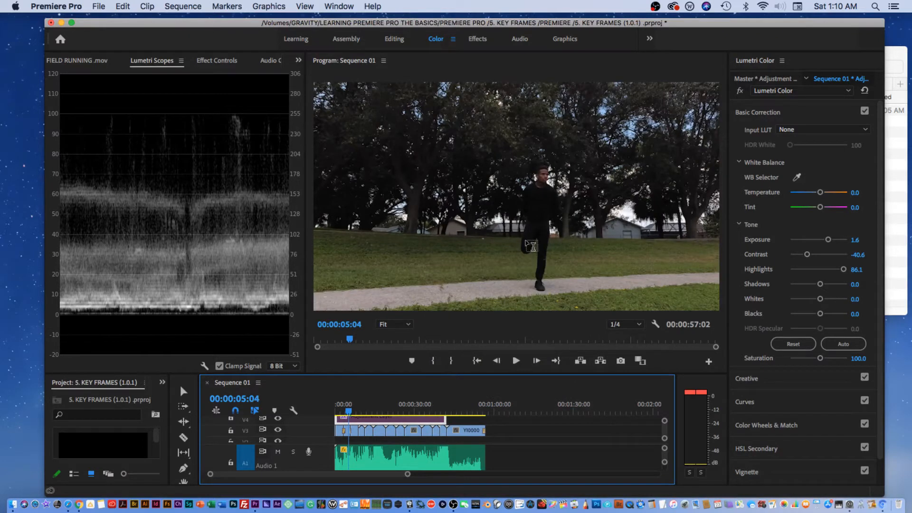
{"action": "right_click", "coordinate": [425, 418]}
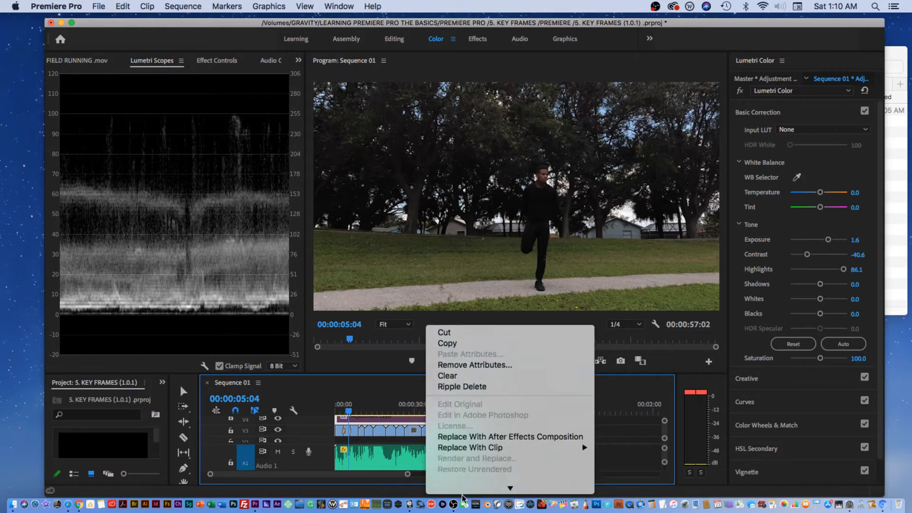
{"action": "left_click", "coordinate": [459, 398]}
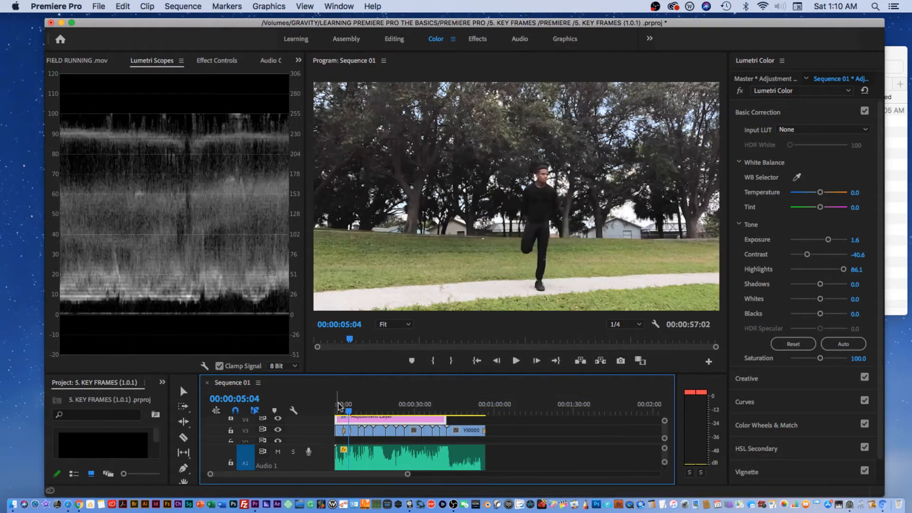
- Set the stretching clip's own Contrast to 24.8 and Exposure to 2.3, with the playhead at 00:00:04:23
{"action": "left_click_drag", "start_coordinate": [348, 411], "coordinate": [353, 408]}
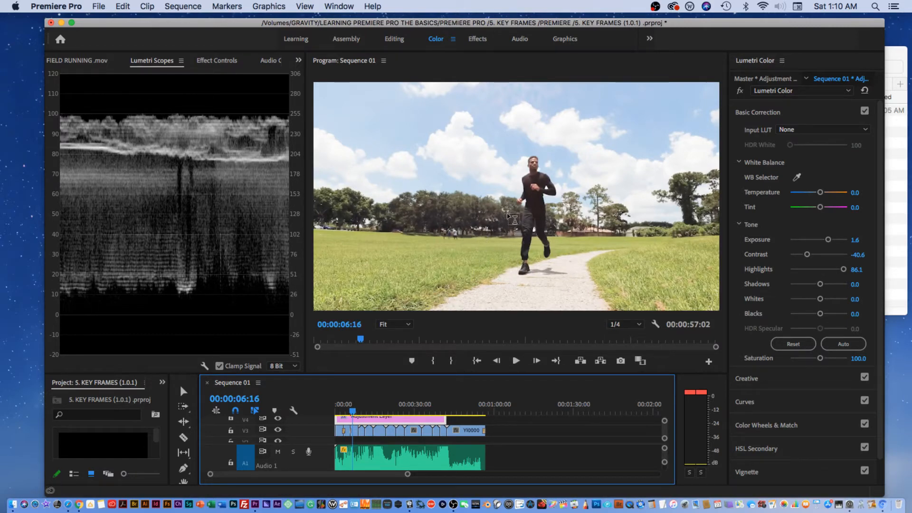
{"action": "left_click_drag", "start_coordinate": [352, 407], "coordinate": [349, 412]}
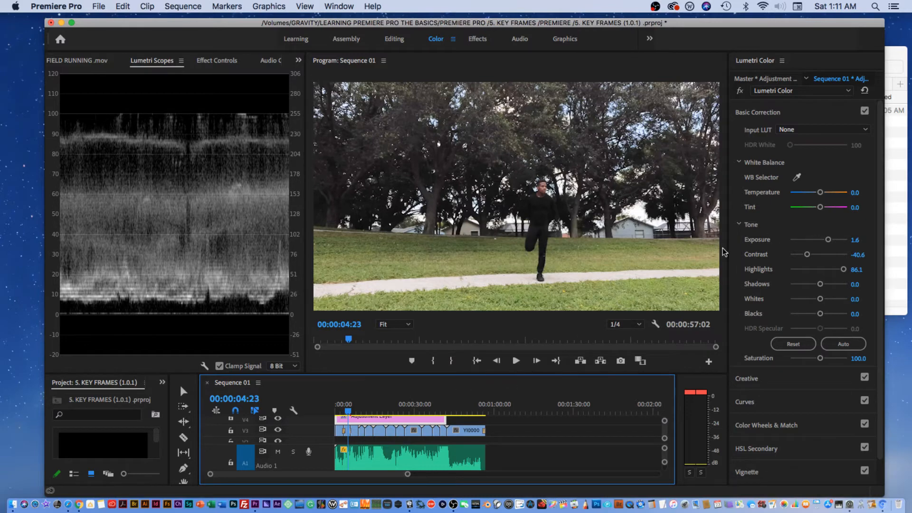
{"action": "left_click", "coordinate": [347, 433]}
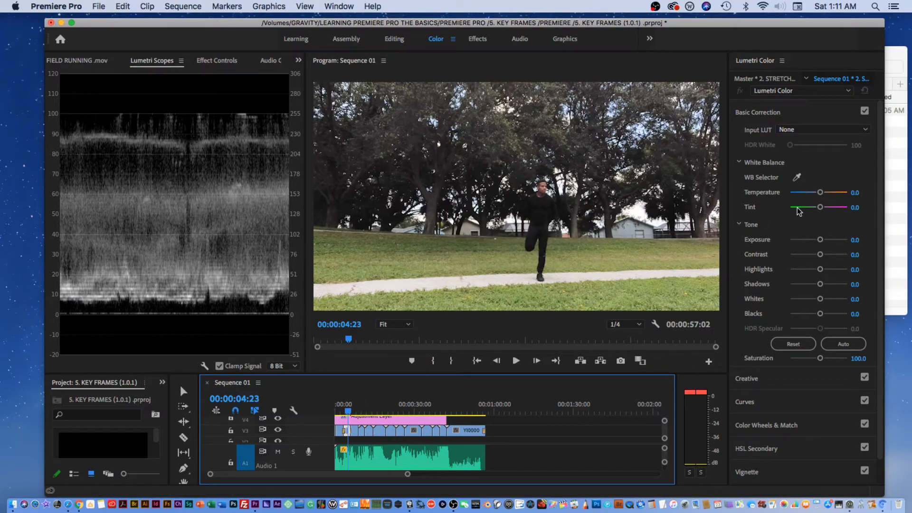
{"action": "left_click_drag", "start_coordinate": [821, 256], "coordinate": [828, 239]}
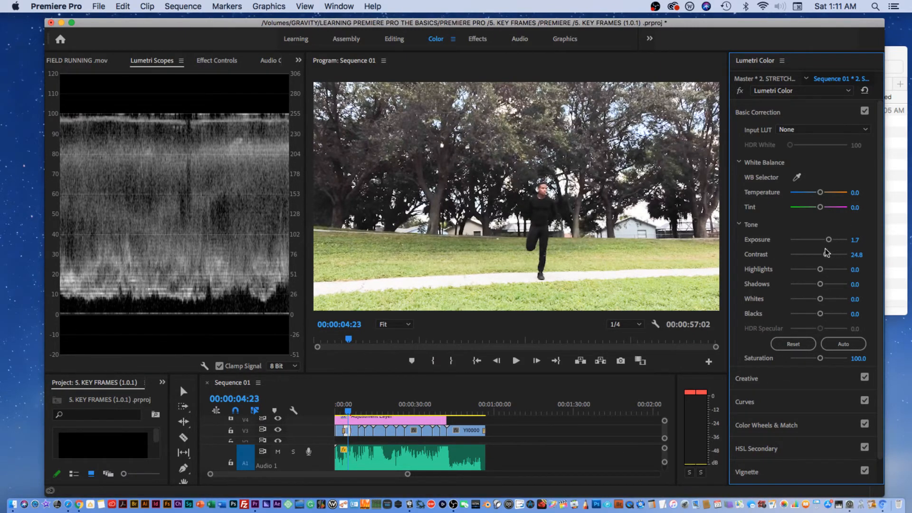
{"action": "left_click_drag", "start_coordinate": [829, 239], "coordinate": [832, 239]}
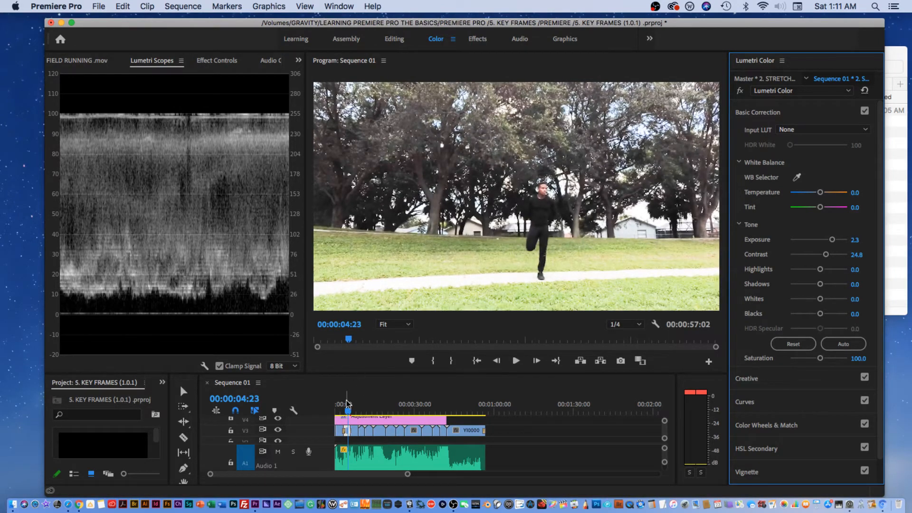
- For the field-running clip at 00:00:10:13, set Contrast to -1.0, Highlights to 56.4 and Shadows to -66.3
{"action": "mouse_move", "coordinate": [347, 404]}
{"action": "left_mouse_down"}
{"action": "mouse_move", "coordinate": [338, 406]}
{"action": "mouse_move", "coordinate": [360, 407]}
{"action": "left_mouse_up"}
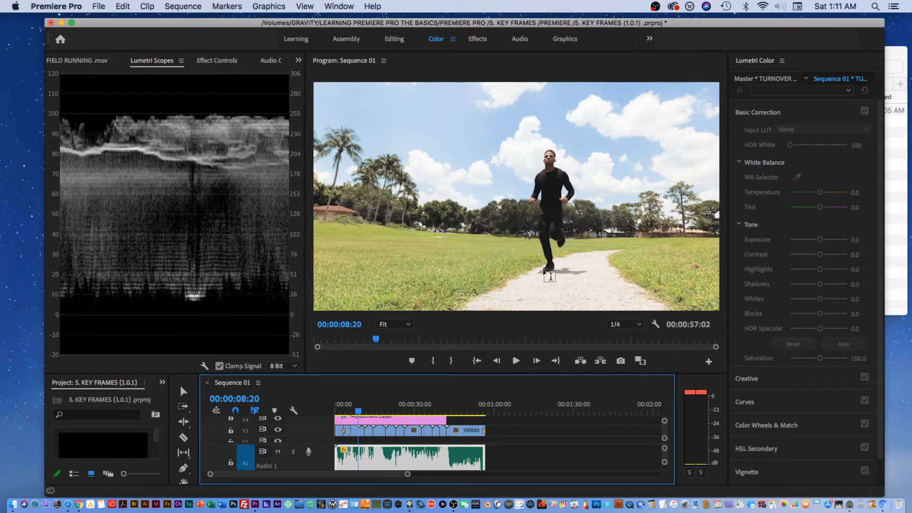
{"action": "left_click_drag", "start_coordinate": [360, 413], "coordinate": [363, 412]}
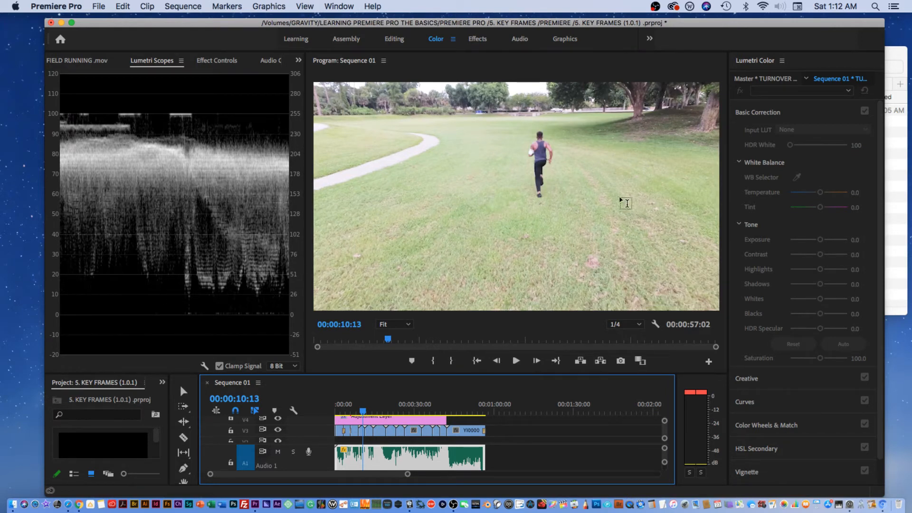
{"action": "left_click", "coordinate": [360, 430]}
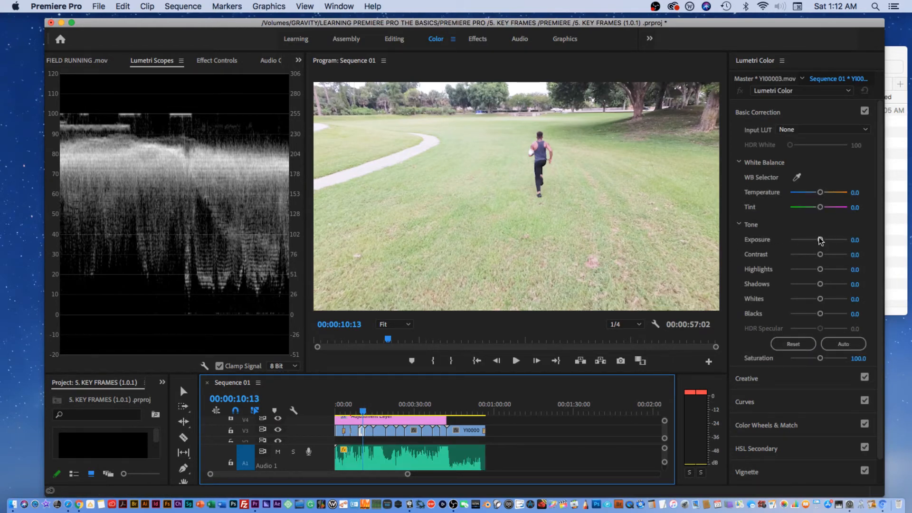
{"action": "mouse_move", "coordinate": [821, 241]}
{"action": "left_mouse_down"}
{"action": "mouse_move", "coordinate": [809, 256]}
{"action": "mouse_move", "coordinate": [819, 257]}
{"action": "left_mouse_up"}
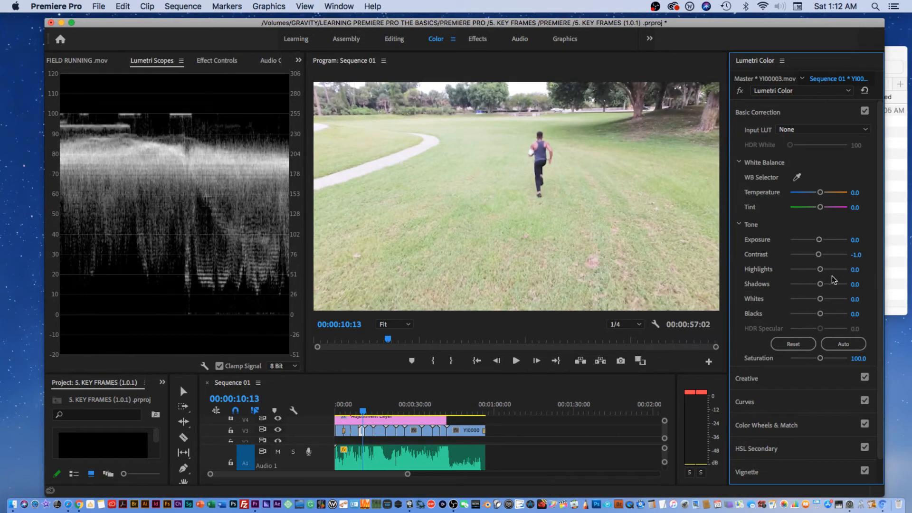
{"action": "mouse_move", "coordinate": [821, 271]}
{"action": "left_mouse_down"}
{"action": "mouse_move", "coordinate": [836, 271]}
{"action": "mouse_move", "coordinate": [799, 272]}
{"action": "mouse_move", "coordinate": [835, 272]}
{"action": "left_mouse_up"}
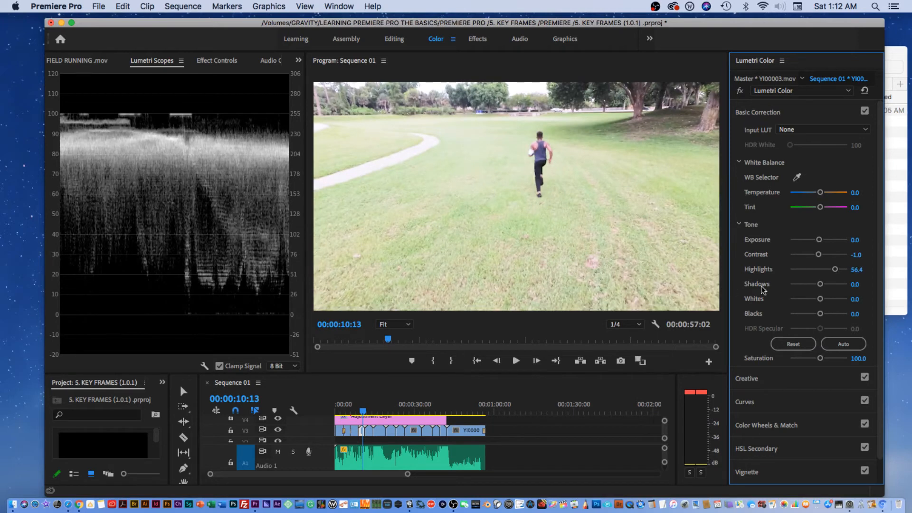
{"action": "left_click_drag", "start_coordinate": [820, 284], "coordinate": [851, 284]}
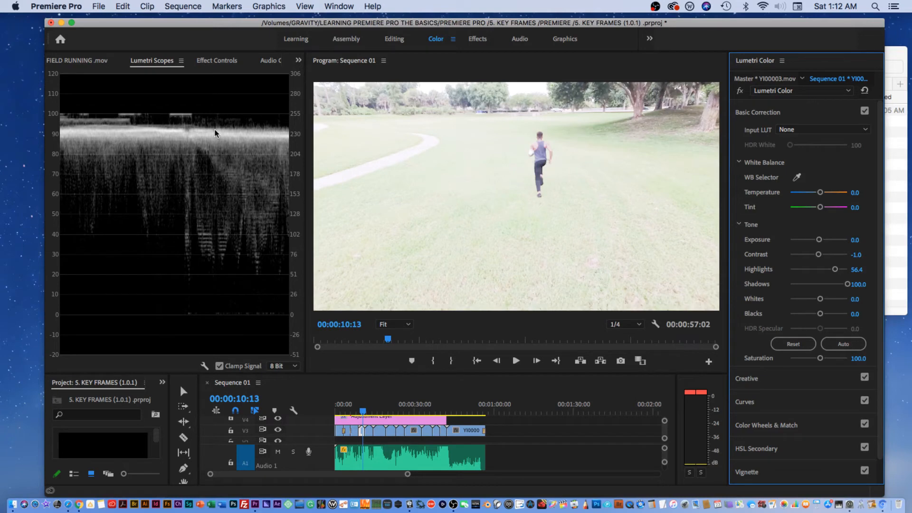
{"action": "left_click_drag", "start_coordinate": [848, 285], "coordinate": [799, 283]}
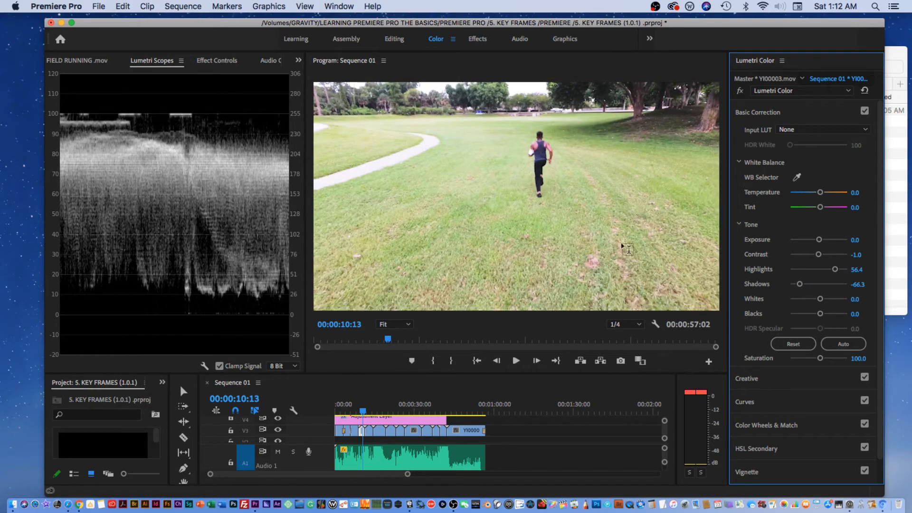
- For the parallel-bars clip at 00:00:12:11, set Exposure to -0.4, Contrast to 42.6, Highlights to 66.3 and Shadows to 58.4
{"action": "left_click_drag", "start_coordinate": [361, 409], "coordinate": [367, 404]}
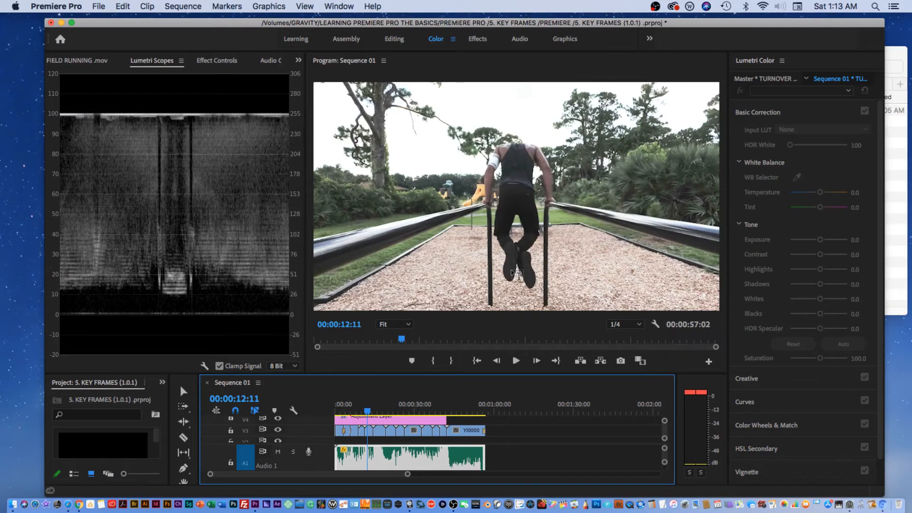
{"action": "left_click", "coordinate": [367, 432]}
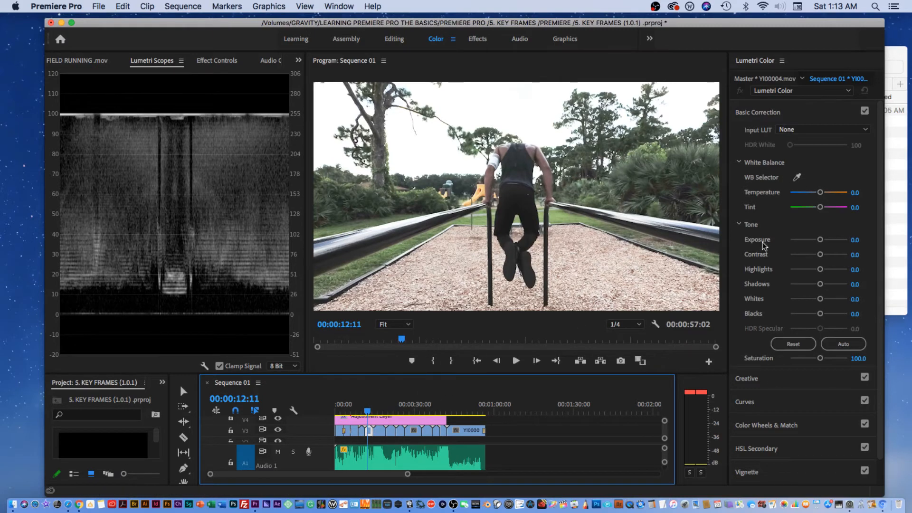
{"action": "left_click_drag", "start_coordinate": [822, 239], "coordinate": [843, 270]}
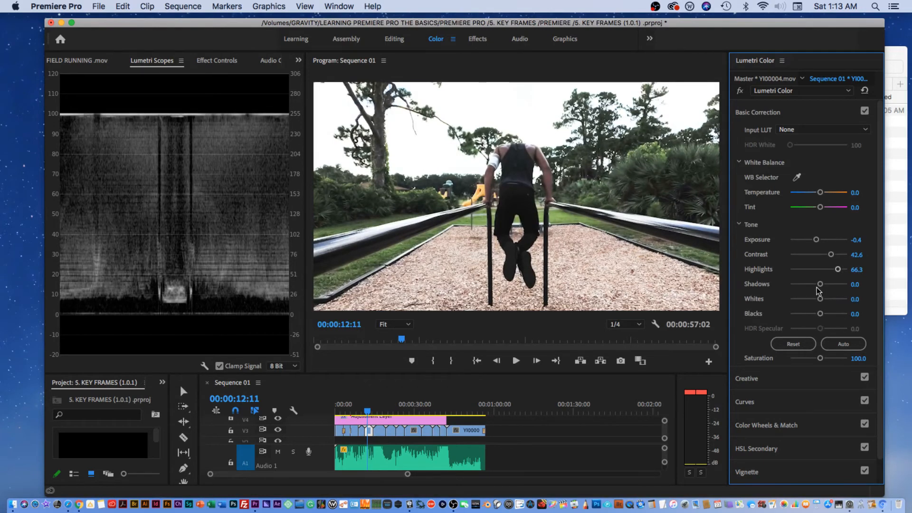
{"action": "left_click_drag", "start_coordinate": [820, 284], "coordinate": [836, 285]}
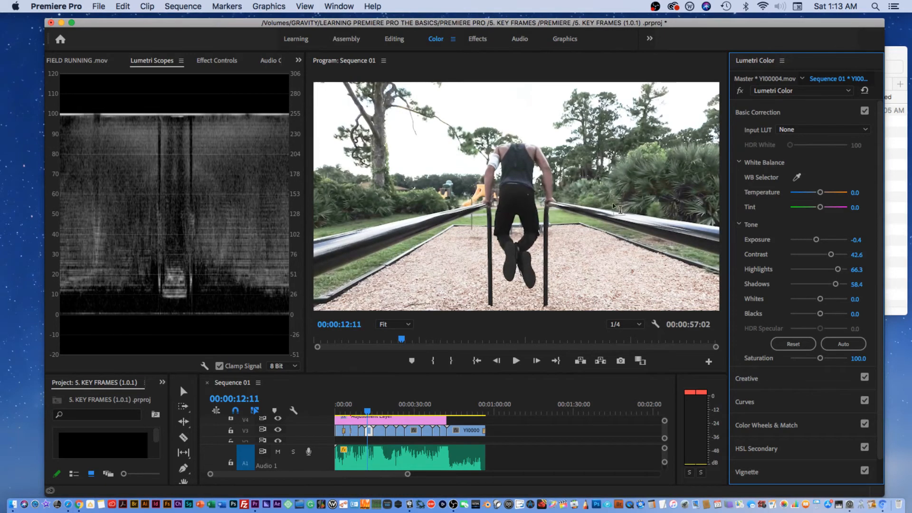
- Select the exercise-machine clip YI00006.mov at 00:00:21:12 and set its Contrast to -1.0
{"action": "left_click_drag", "start_coordinate": [370, 417], "coordinate": [397, 412]}
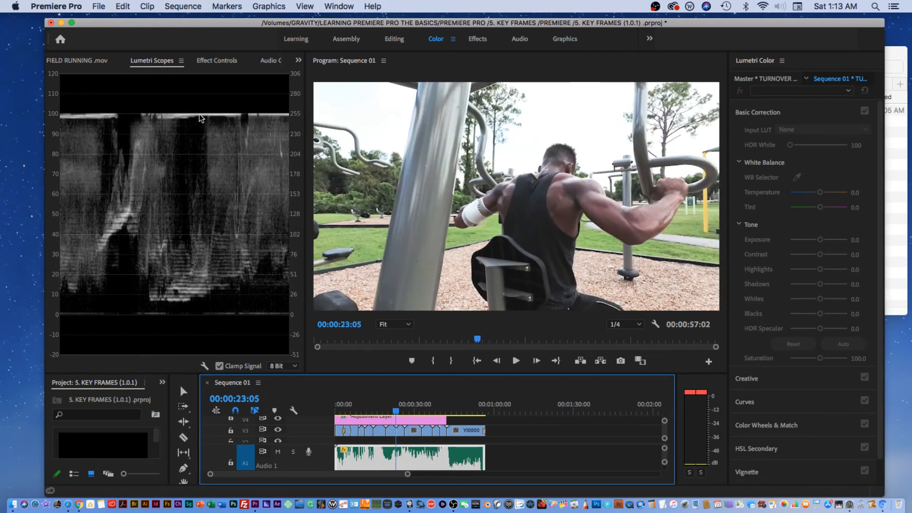
{"action": "left_click", "coordinate": [401, 431]}
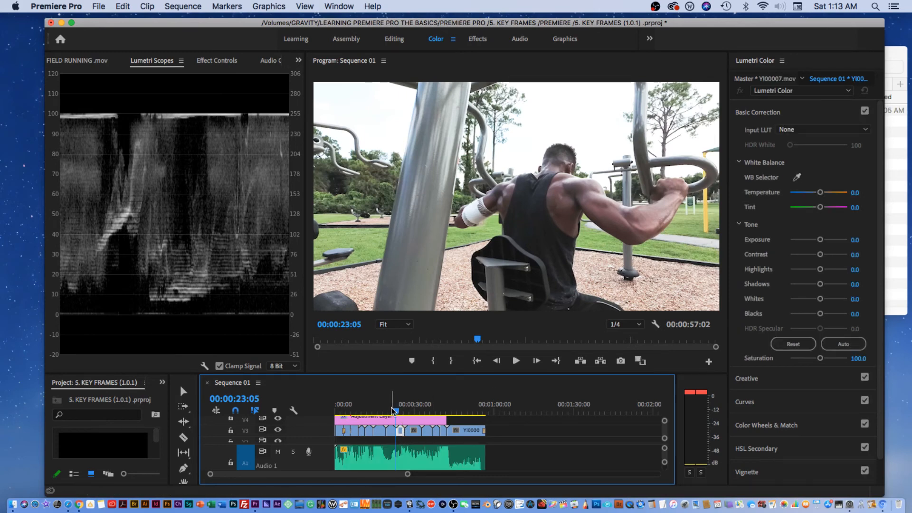
{"action": "left_click", "coordinate": [391, 431]}
{"action": "left_click_drag", "start_coordinate": [820, 255], "coordinate": [819, 256]}
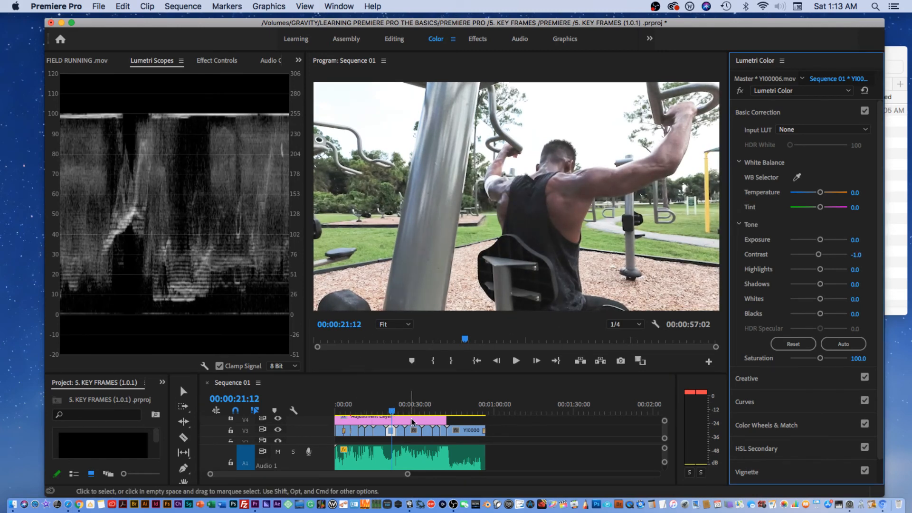
- Review the EDITED bin's New Item option in the Assembly workspace, and bring up the adjustment layer's correction settings in the Color workspace
{"action": "left_click", "coordinate": [334, 42]}
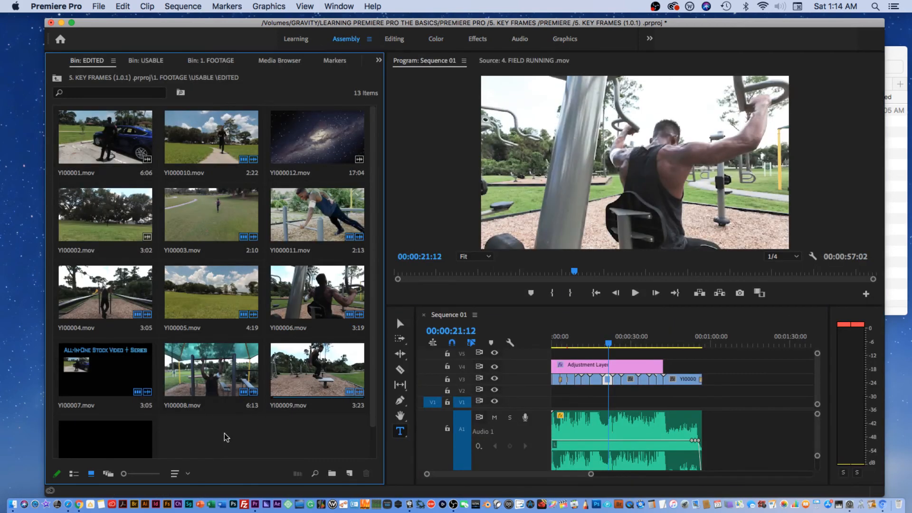
{"action": "right_click", "coordinate": [226, 437]}
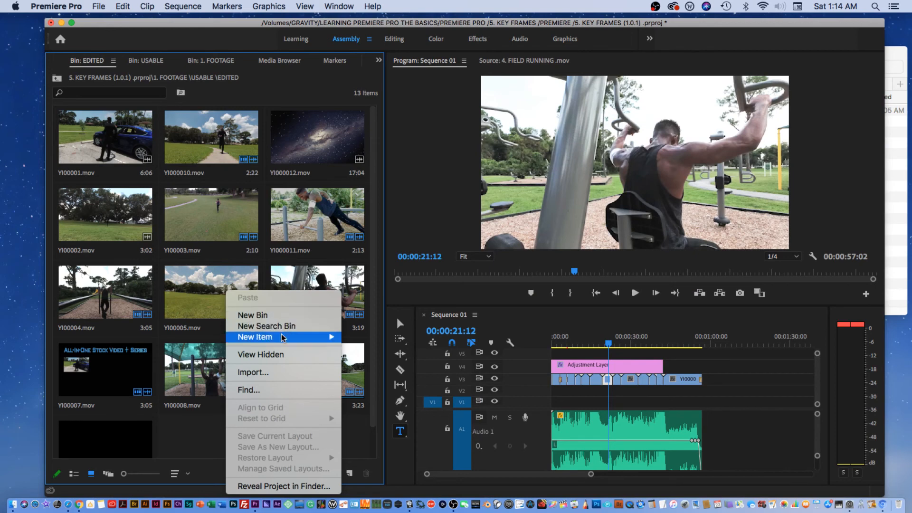
{"action": "mouse_move", "coordinate": [284, 337]}
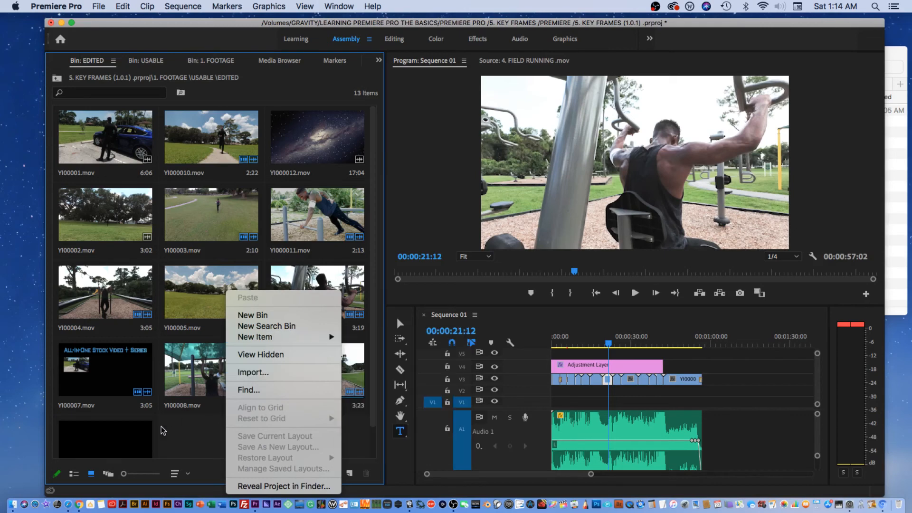
{"action": "left_click", "coordinate": [191, 430]}
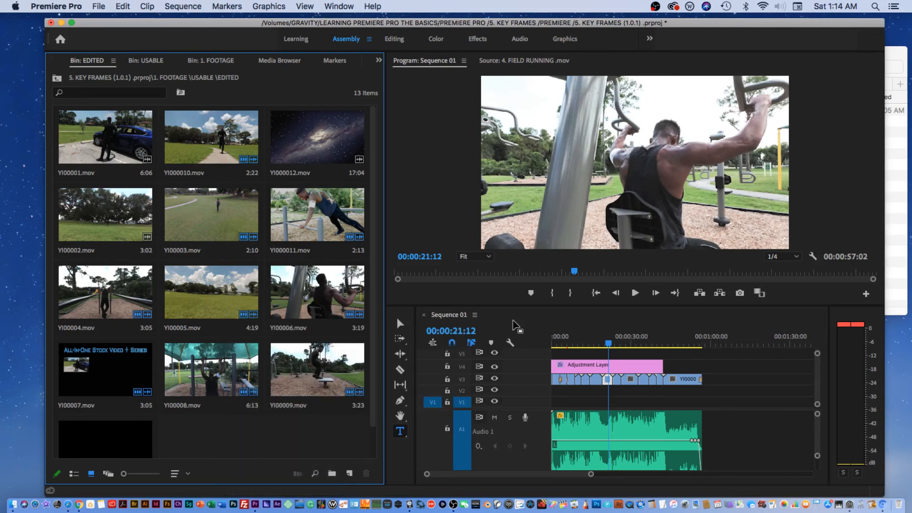
{"action": "left_click", "coordinate": [592, 364]}
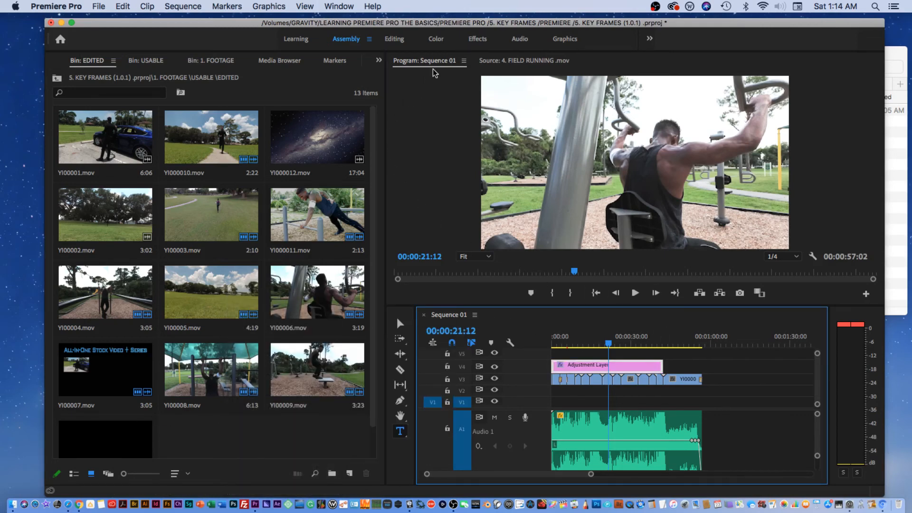
{"action": "left_click", "coordinate": [434, 39]}
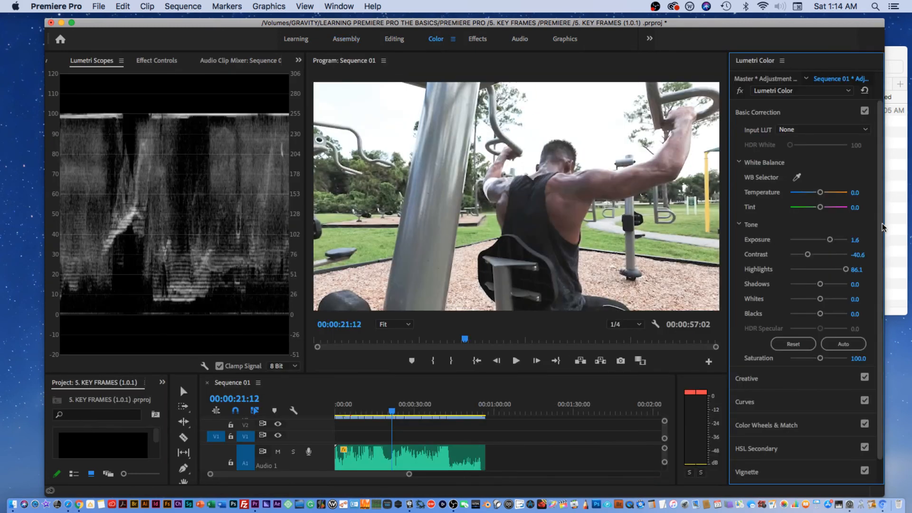